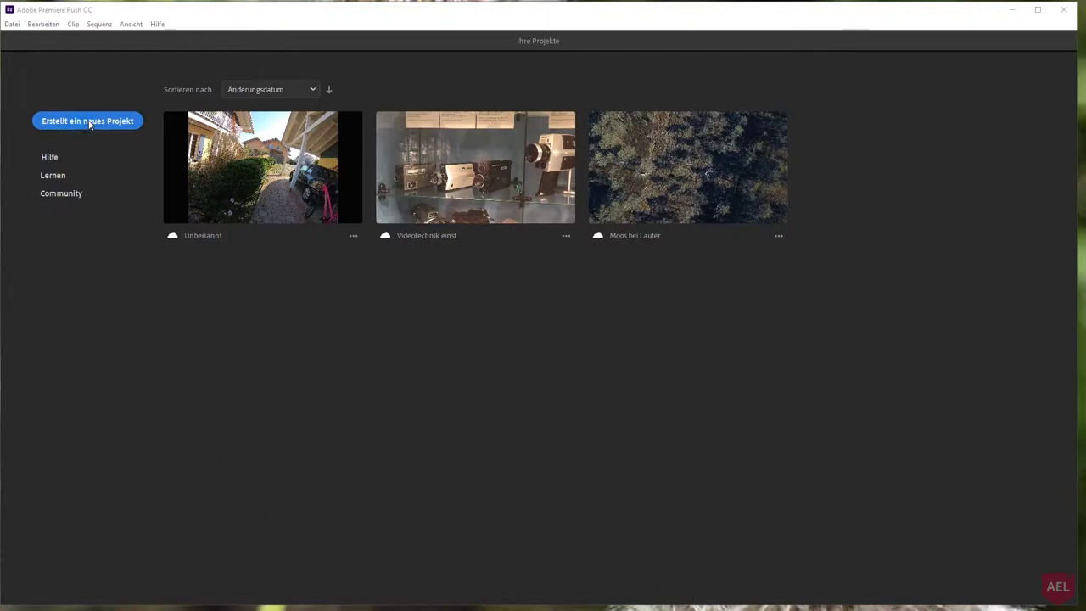
Start a new project and browse to the 'filme' folder in Creative Cloud Files.
{"action": "left_click", "coordinate": [89, 123]}
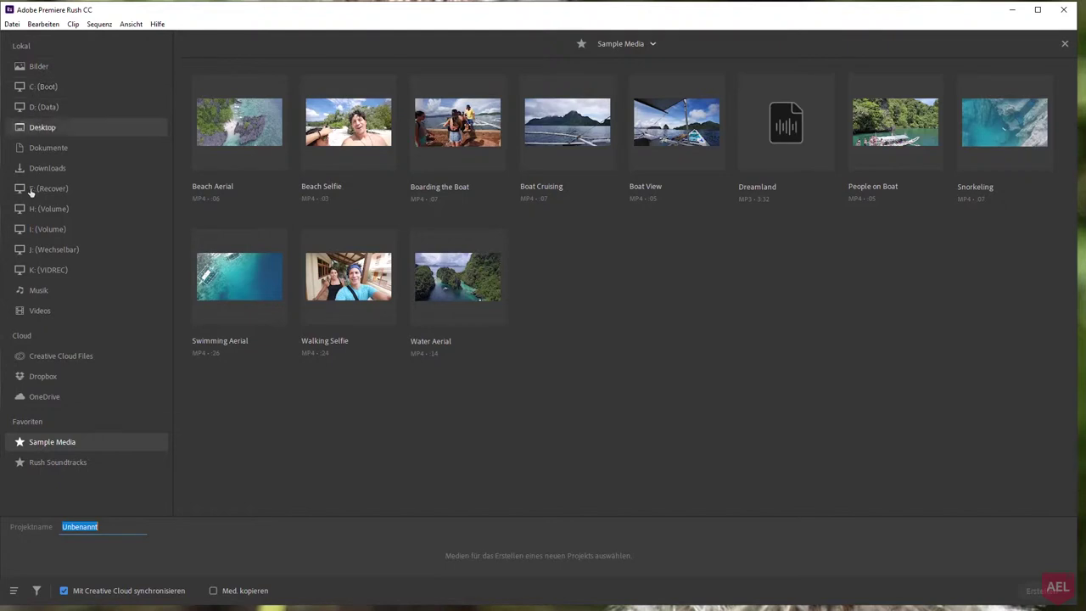
{"action": "left_click", "coordinate": [51, 360]}
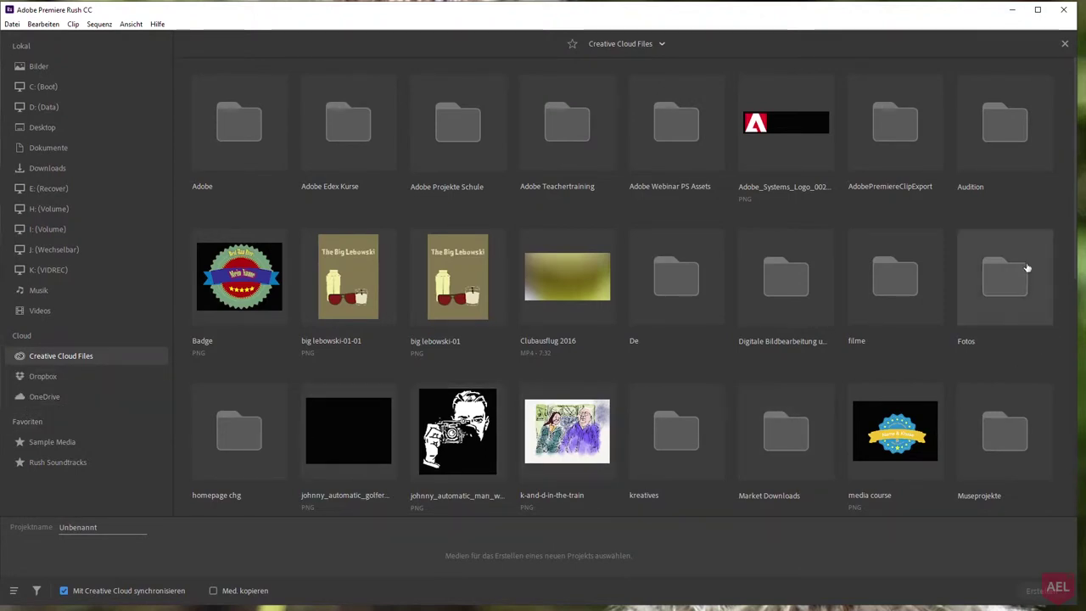
{"action": "left_click", "coordinate": [901, 270]}
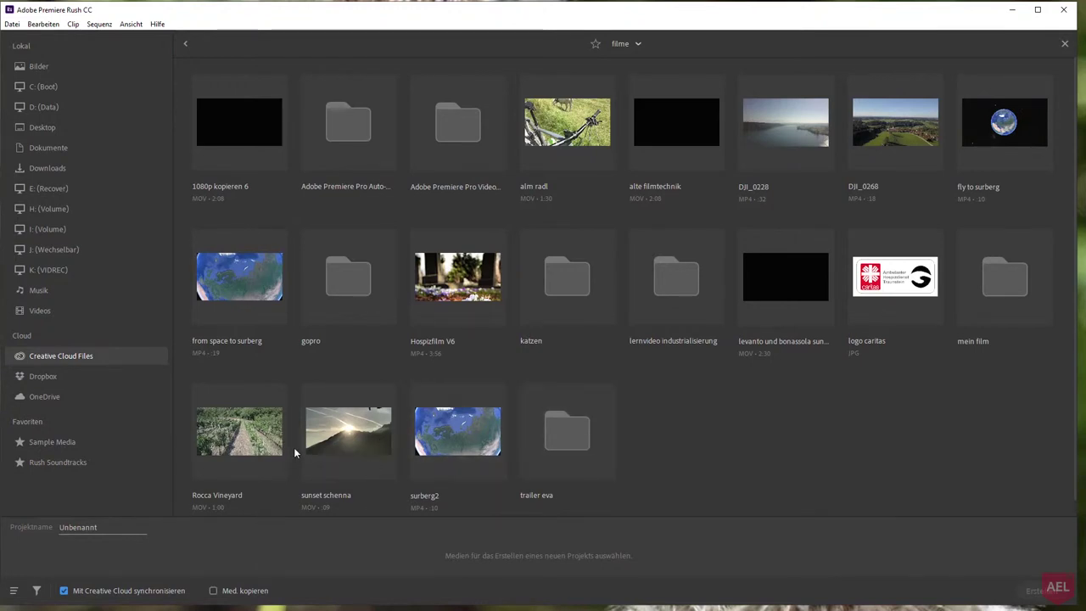
Create the project from clips DJI_0228 and DJI_0268, in that order.
{"action": "left_click", "coordinate": [795, 126]}
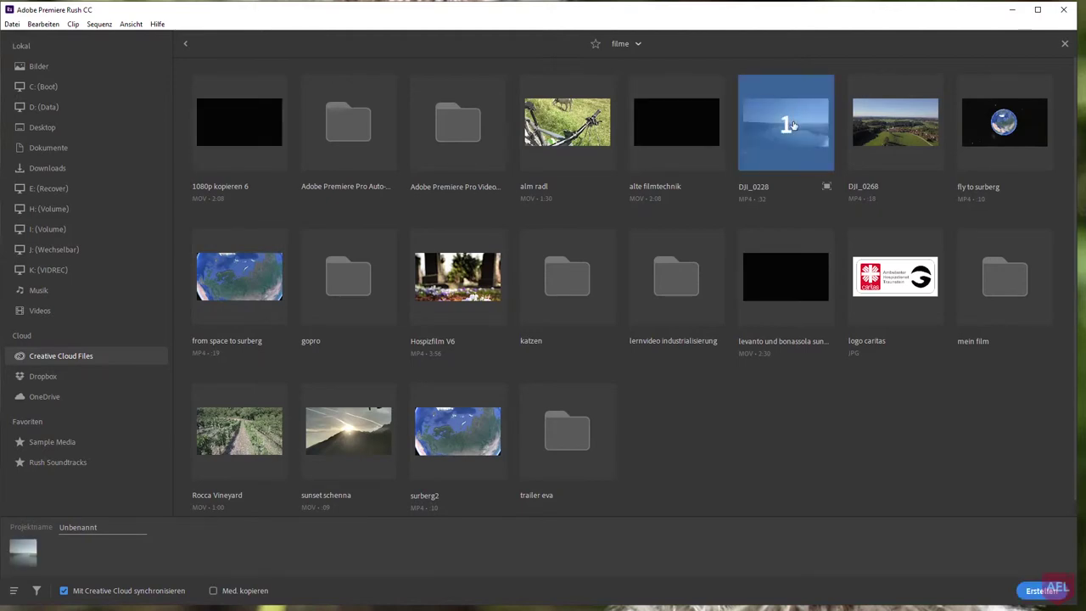
{"action": "left_click", "coordinate": [879, 129]}
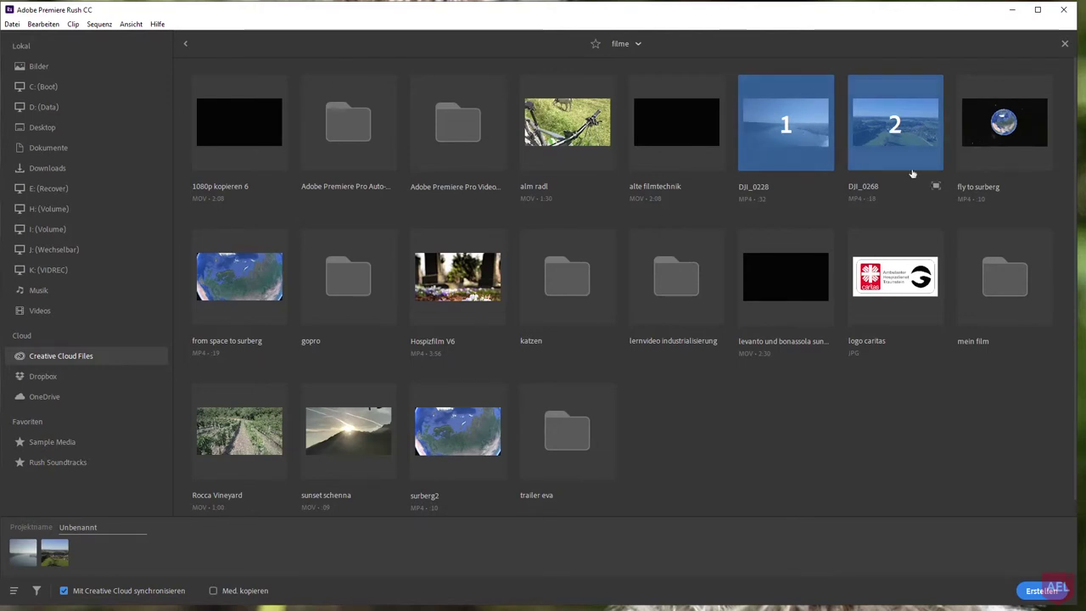
{"action": "left_click", "coordinate": [1050, 593]}
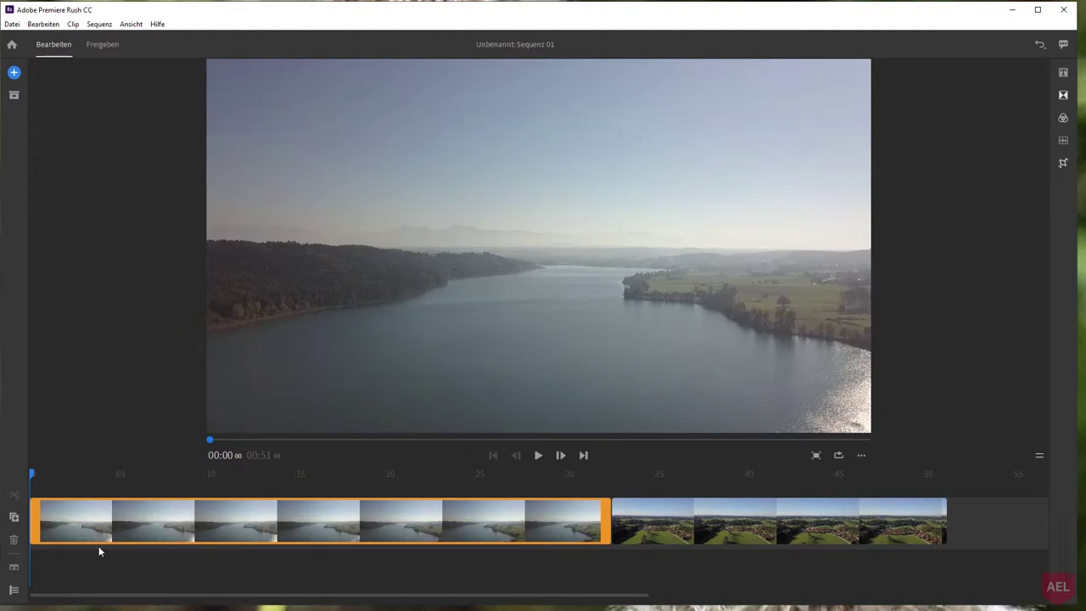
Split the lake clip at the 00:04 mark using the expanded timeline.
{"action": "left_click", "coordinate": [15, 592]}
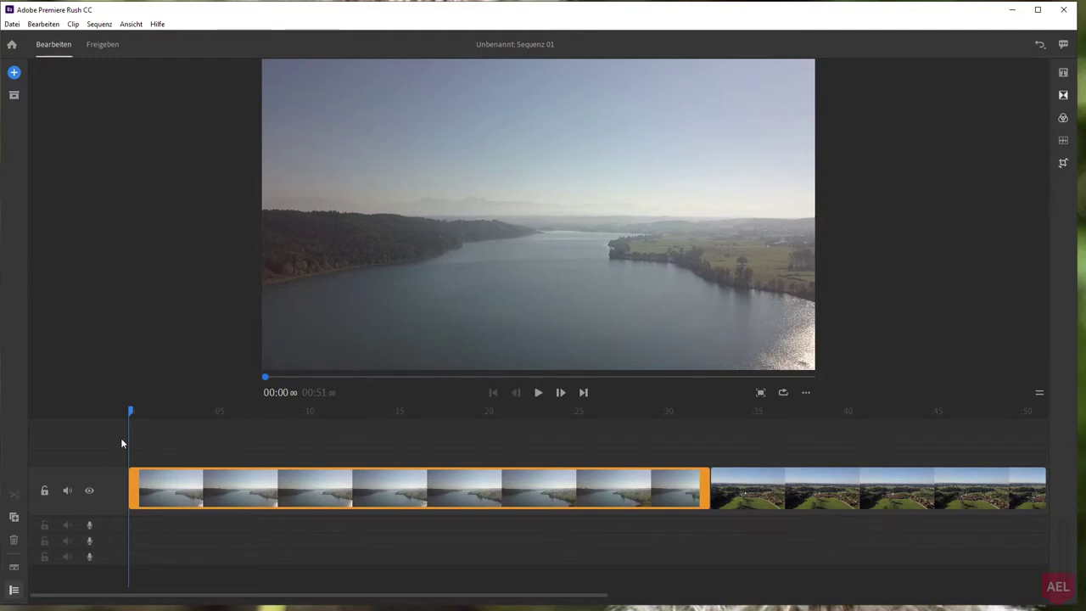
{"action": "mouse_move", "coordinate": [130, 413]}
{"action": "left_mouse_down"}
{"action": "mouse_move", "coordinate": [216, 440]}
{"action": "mouse_move", "coordinate": [131, 456]}
{"action": "left_mouse_up"}
{"action": "left_click", "coordinate": [532, 393]}
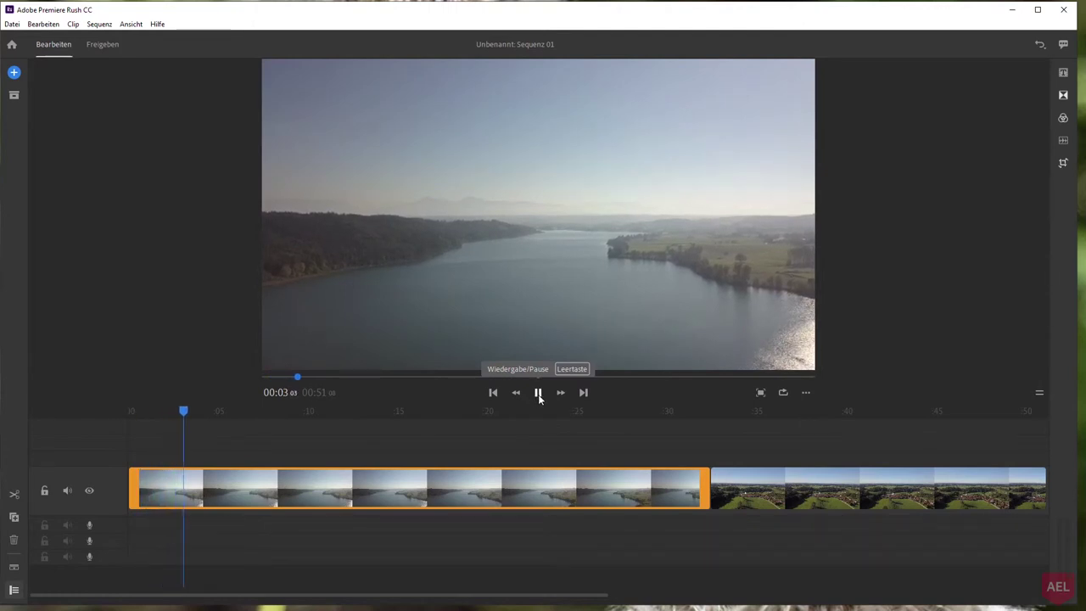
{"action": "left_click", "coordinate": [539, 395]}
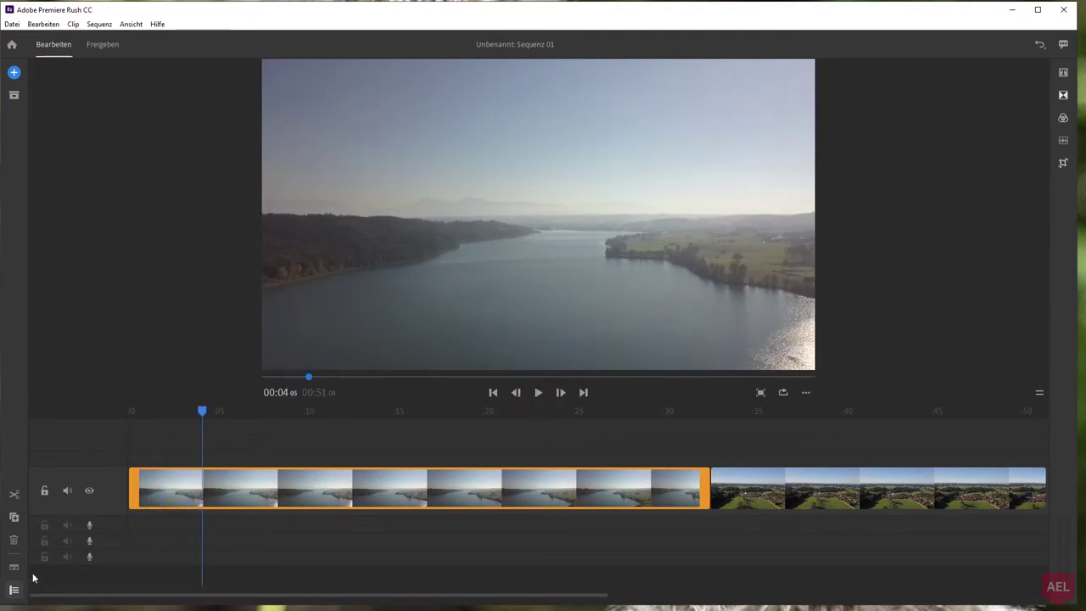
{"action": "left_click", "coordinate": [14, 495]}
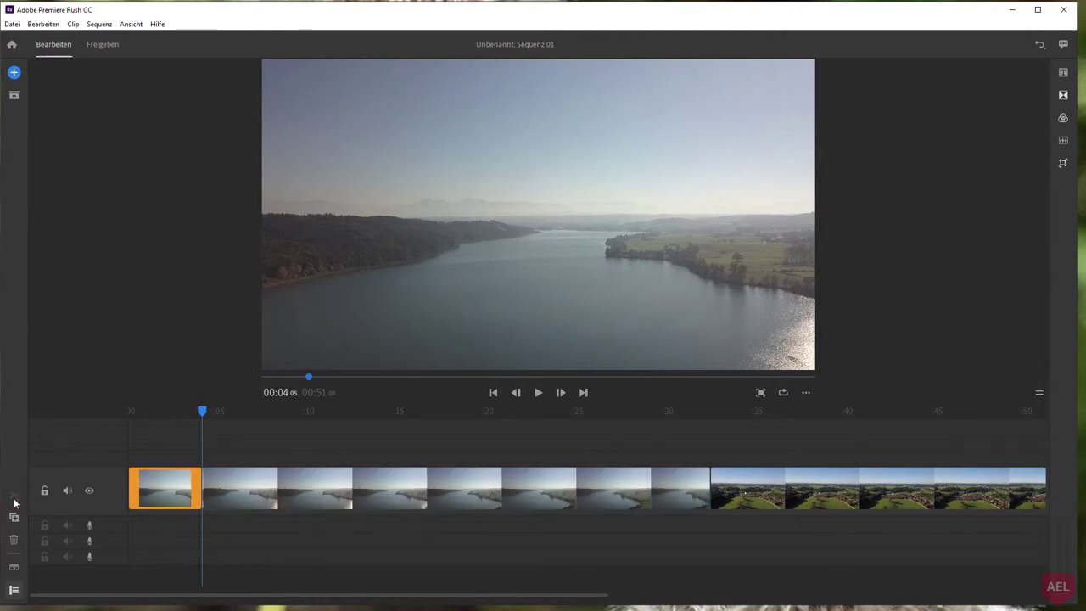
Delete the lake clip's opening piece, split it again near its end, and delete that tail piece.
{"action": "left_click", "coordinate": [168, 493]}
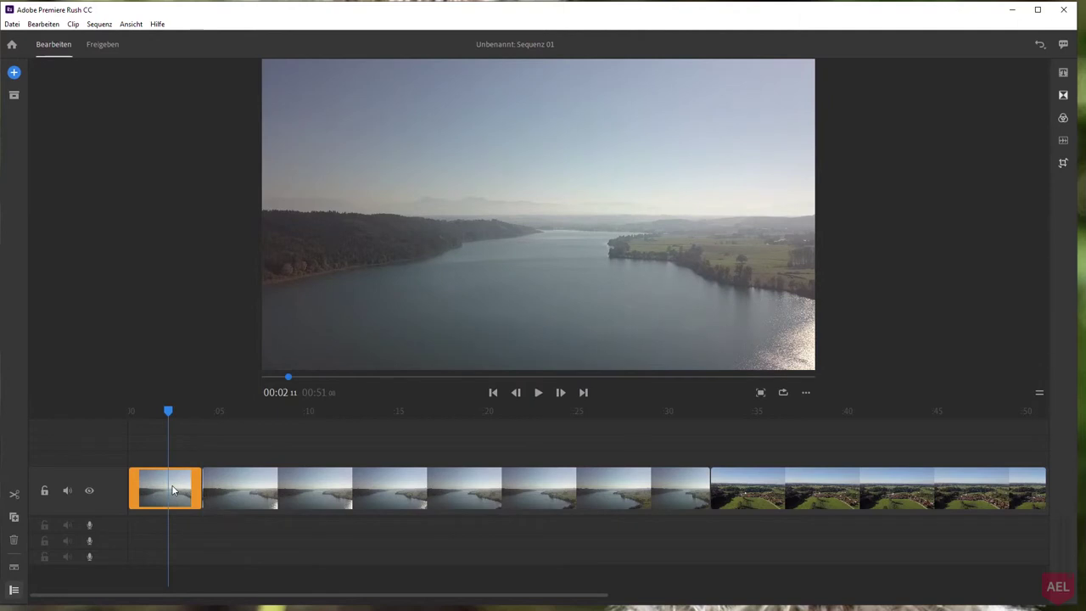
{"action": "key", "text": "Delete"}
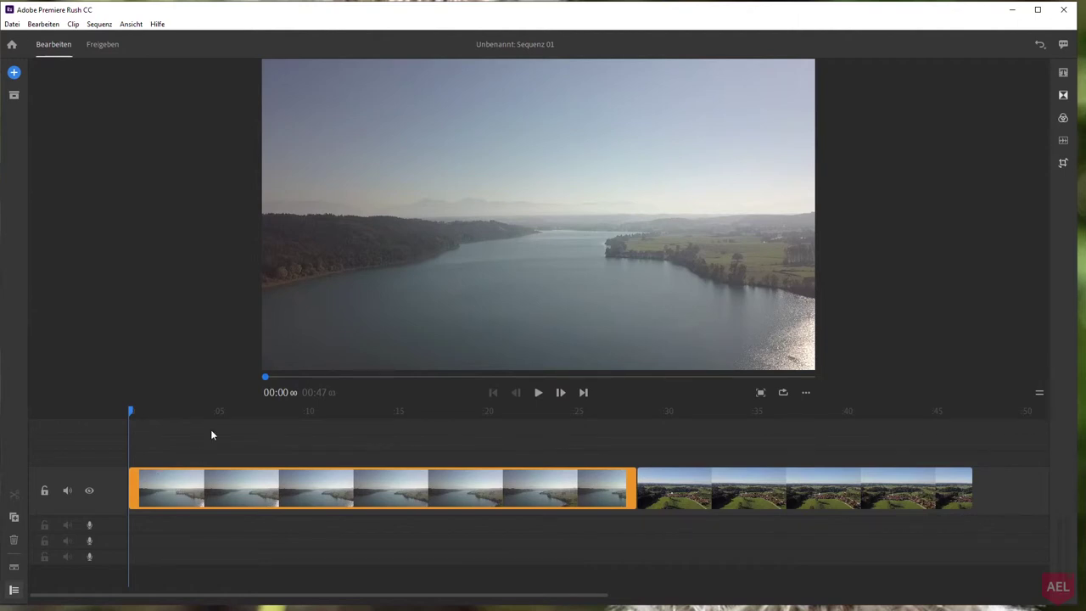
{"action": "scroll", "coordinate": [210, 432], "scroll_direction": "down", "scroll_amount": 2}
{"action": "scroll", "coordinate": [202, 439], "scroll_direction": "down", "scroll_amount": 2}
{"action": "scroll", "coordinate": [202, 437], "scroll_direction": "up", "scroll_amount": 2}
{"action": "left_click_drag", "start_coordinate": [130, 412], "coordinate": [329, 442]}
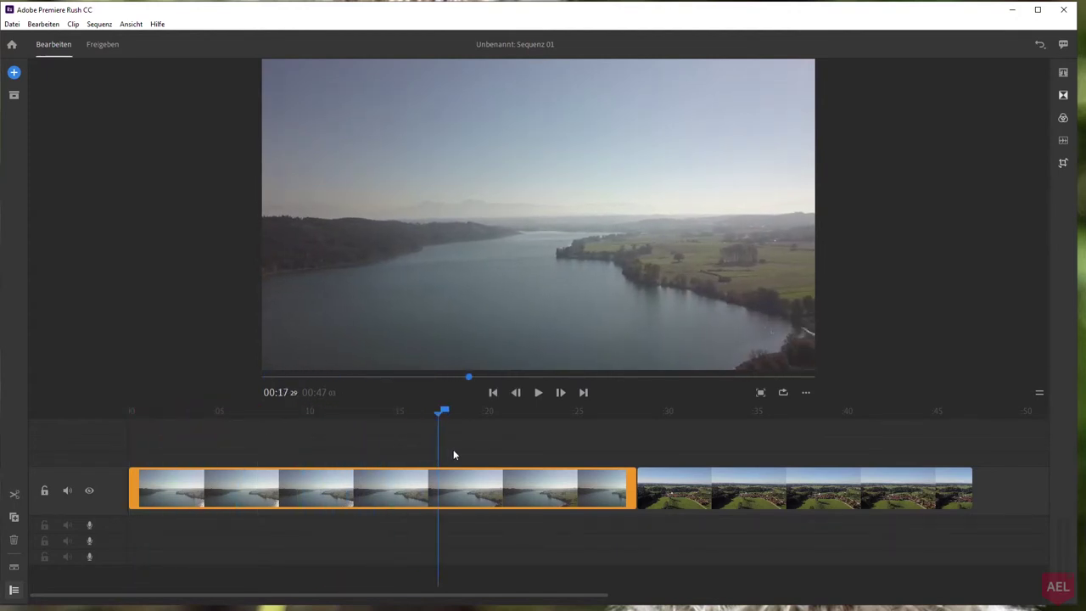
{"action": "left_click_drag", "start_coordinate": [329, 442], "coordinate": [575, 465]}
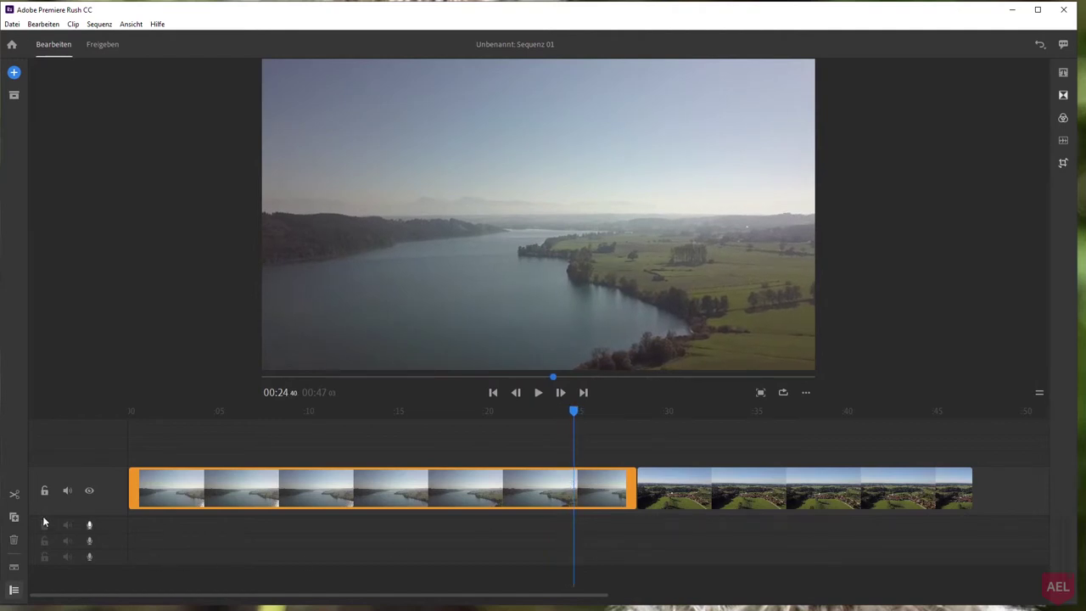
{"action": "left_click", "coordinate": [14, 494]}
{"action": "left_click", "coordinate": [606, 499]}
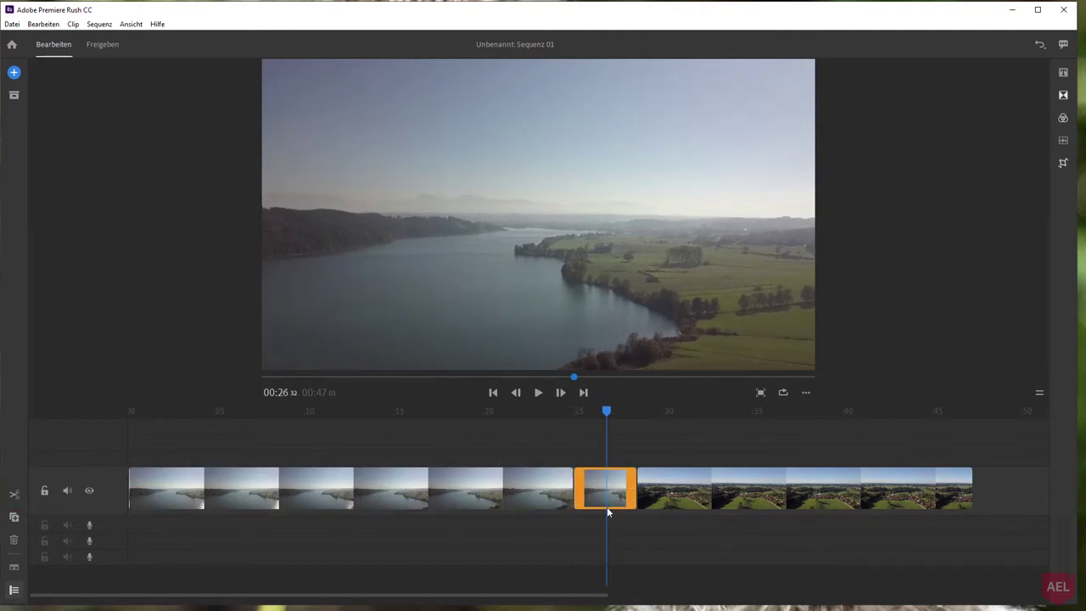
{"action": "key", "text": "Delete"}
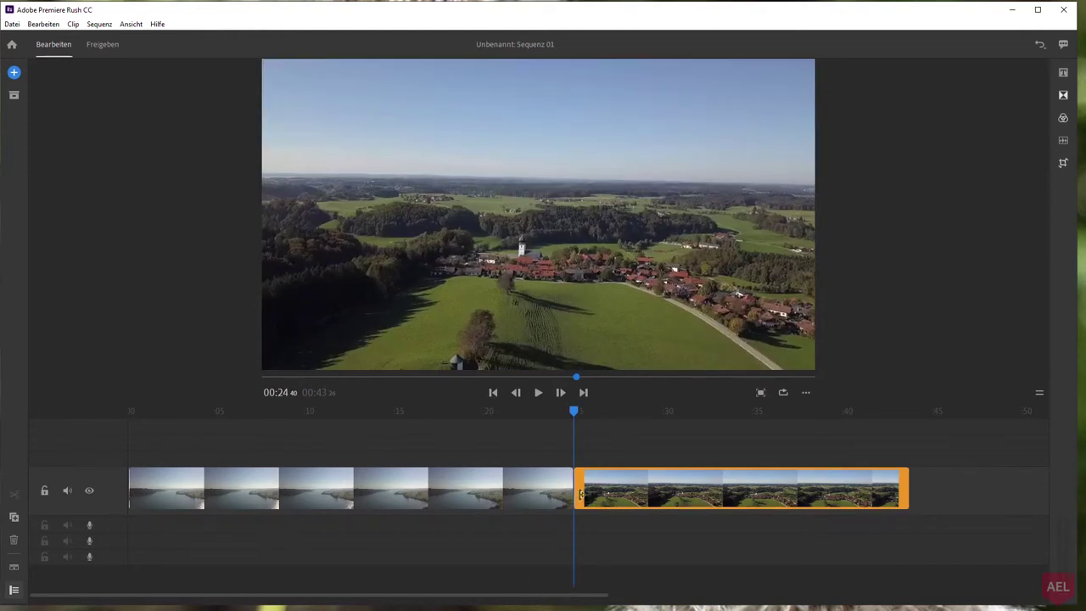
Put the village aerial clip at the start of the main track and trim the lake clip's beginning.
{"action": "left_click_drag", "start_coordinate": [638, 491], "coordinate": [774, 485]}
{"action": "left_click_drag", "start_coordinate": [676, 492], "coordinate": [239, 464]}
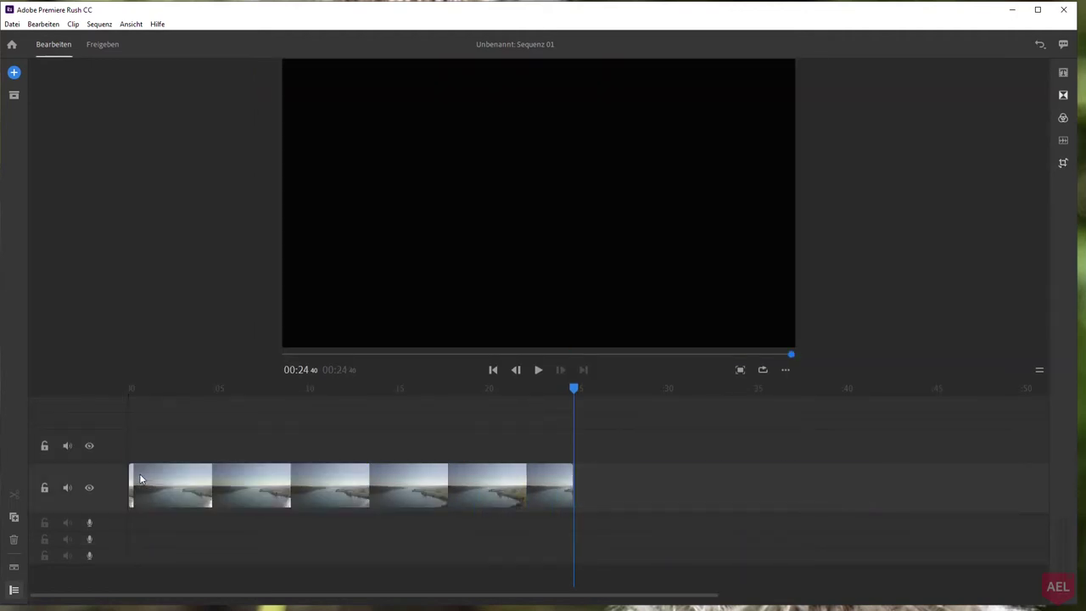
{"action": "left_click_drag", "start_coordinate": [162, 470], "coordinate": [149, 484]}
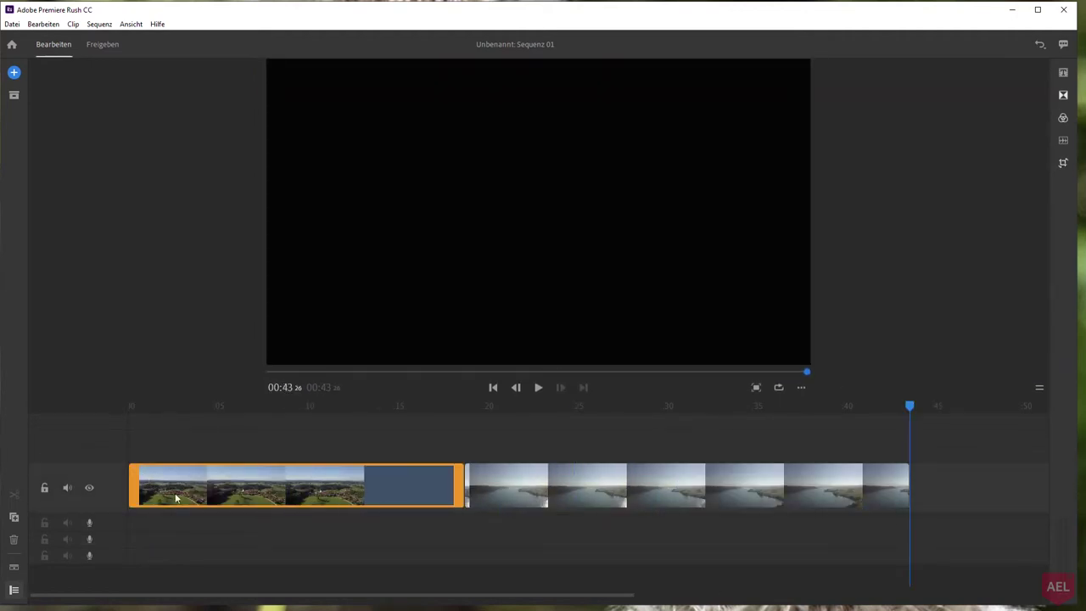
{"action": "mouse_move", "coordinate": [460, 488]}
{"action": "left_mouse_down"}
{"action": "mouse_move", "coordinate": [530, 498]}
{"action": "mouse_move", "coordinate": [334, 500]}
{"action": "mouse_move", "coordinate": [438, 499]}
{"action": "mouse_move", "coordinate": [388, 490]}
{"action": "left_mouse_up"}
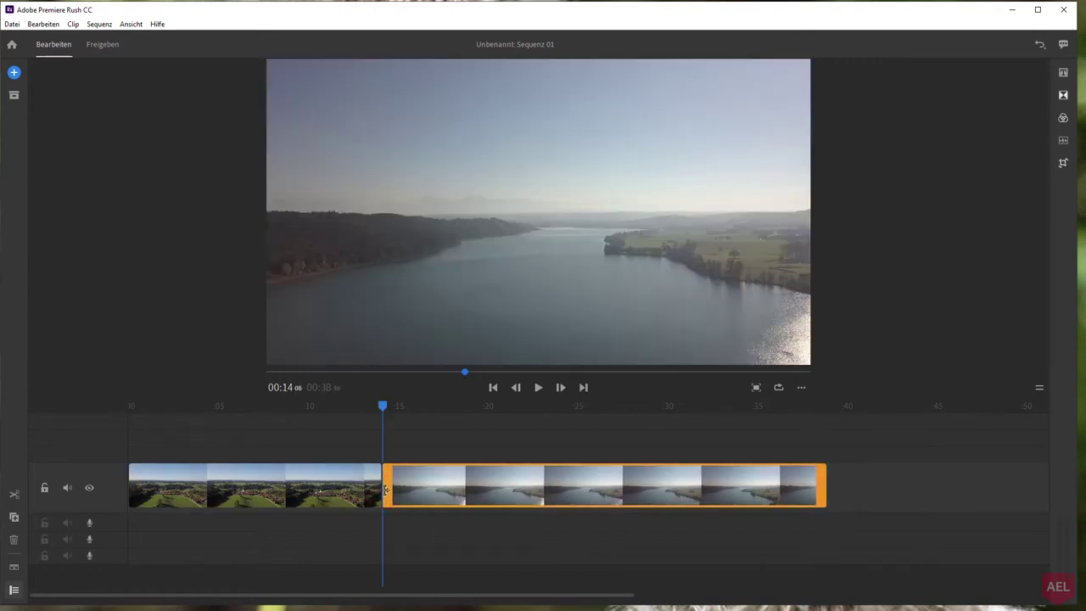
{"action": "left_click_drag", "start_coordinate": [388, 491], "coordinate": [462, 490]}
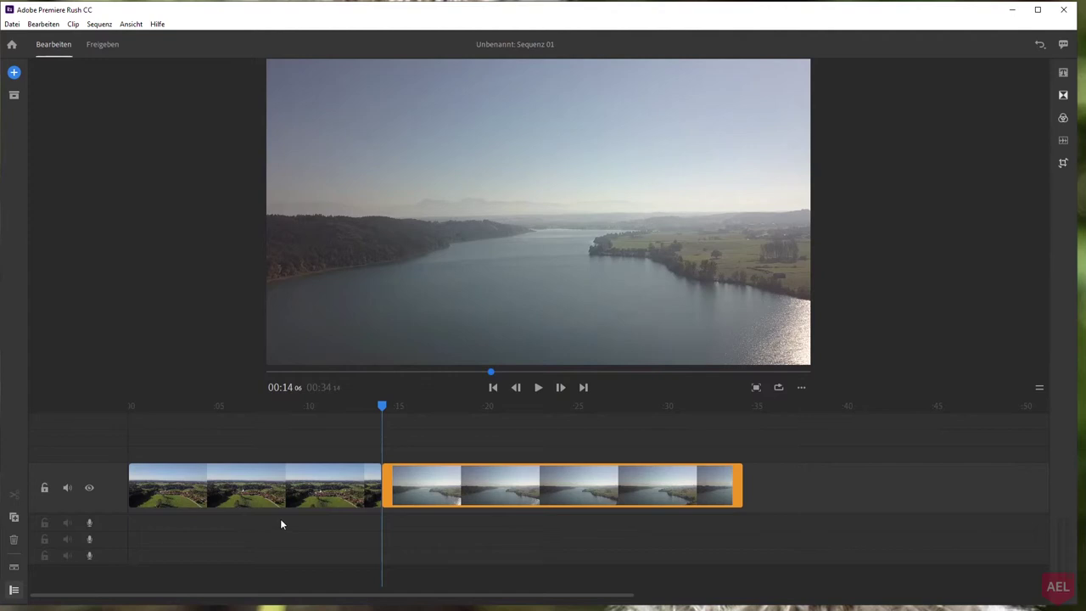
{"action": "left_click", "coordinate": [12, 569]}
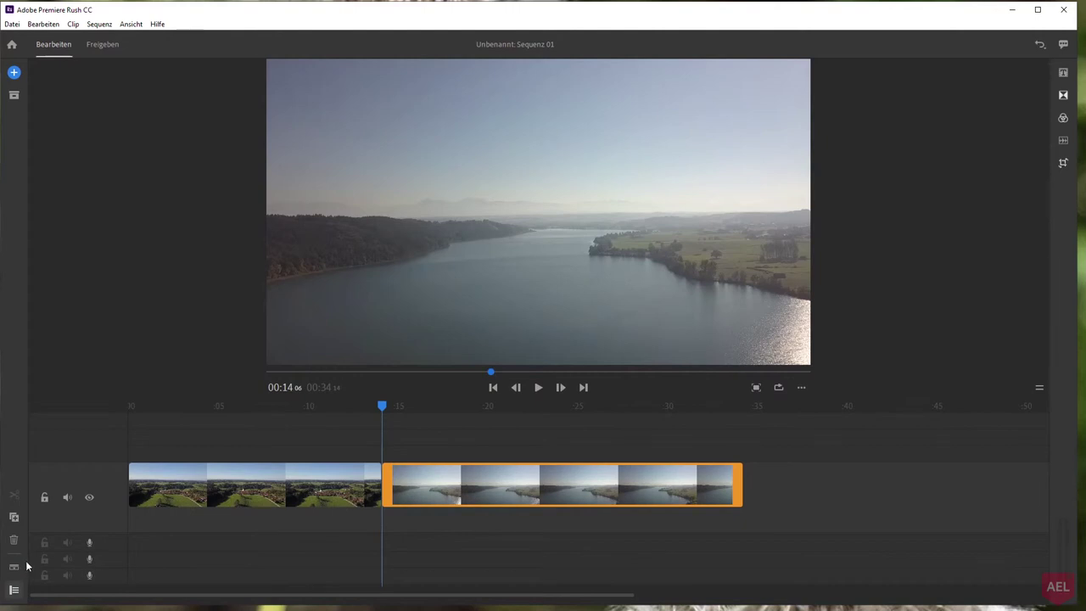
{"action": "left_click", "coordinate": [15, 590]}
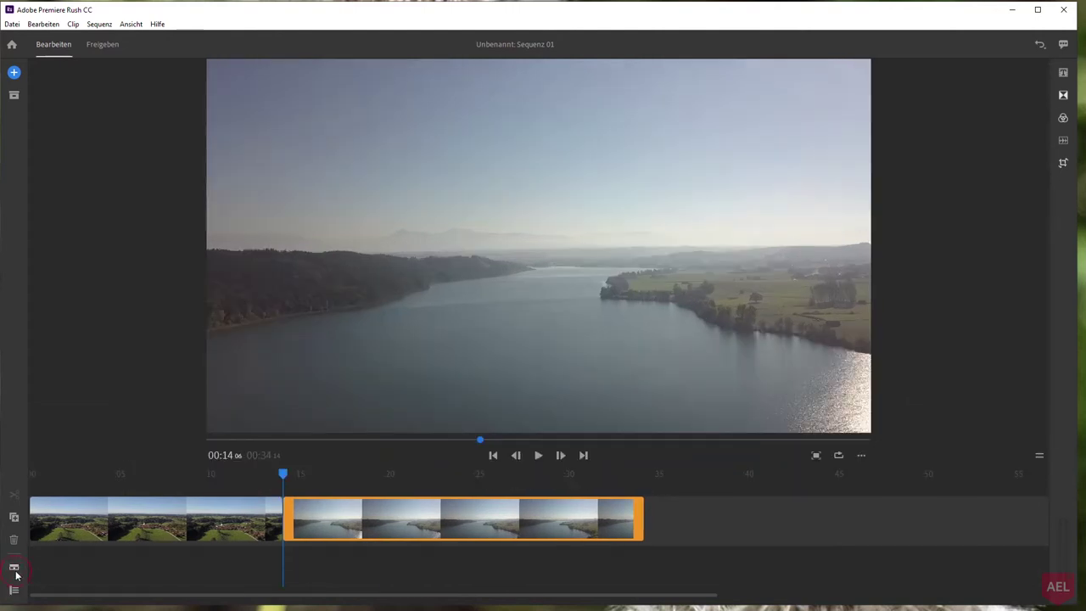
{"action": "left_click", "coordinate": [15, 573]}
{"action": "left_click", "coordinate": [14, 589]}
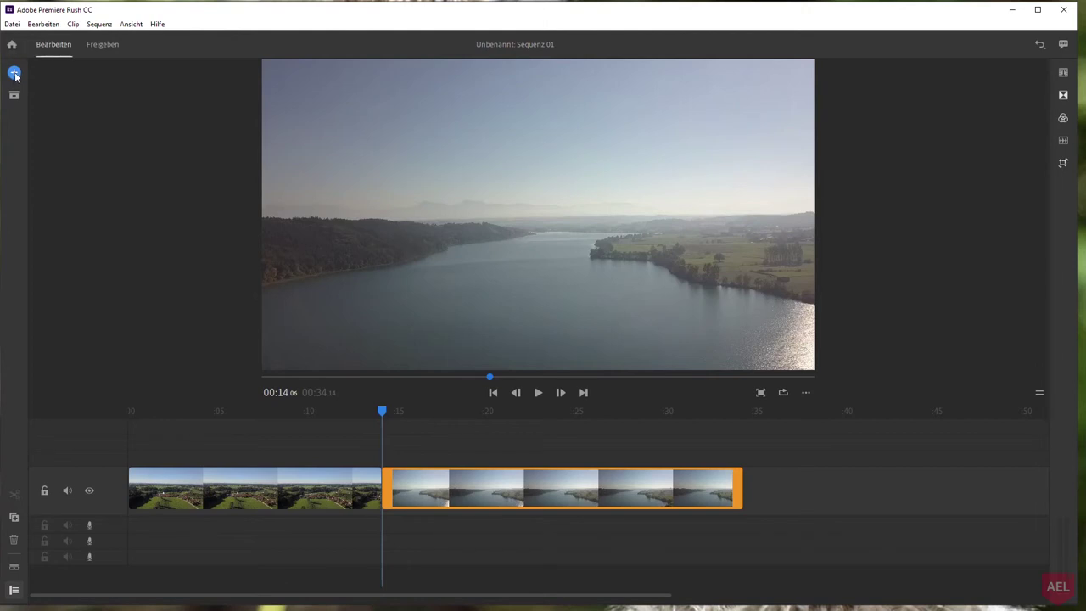
Open the media import browser and look through the surberg clips, leaving none selected.
{"action": "left_click", "coordinate": [15, 74]}
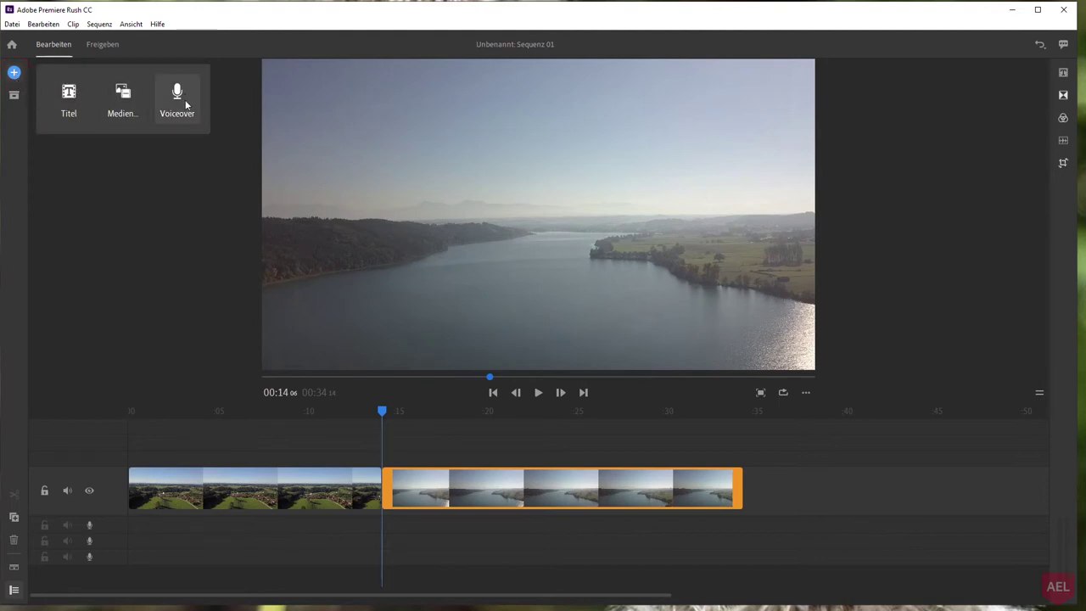
{"action": "left_click", "coordinate": [122, 97]}
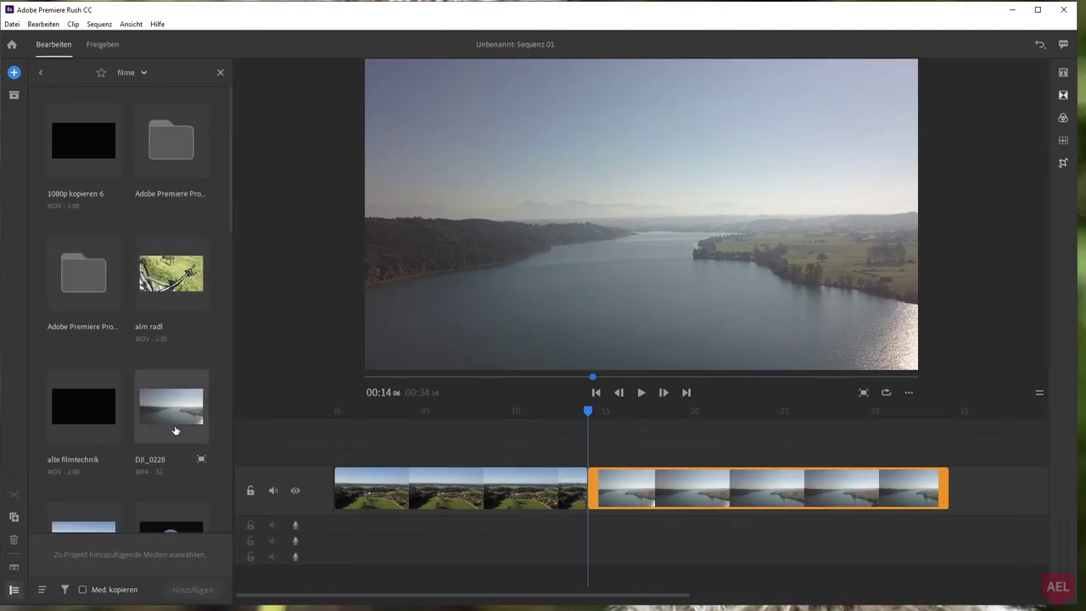
{"action": "scroll", "coordinate": [173, 437], "scroll_direction": "down", "scroll_amount": 3}
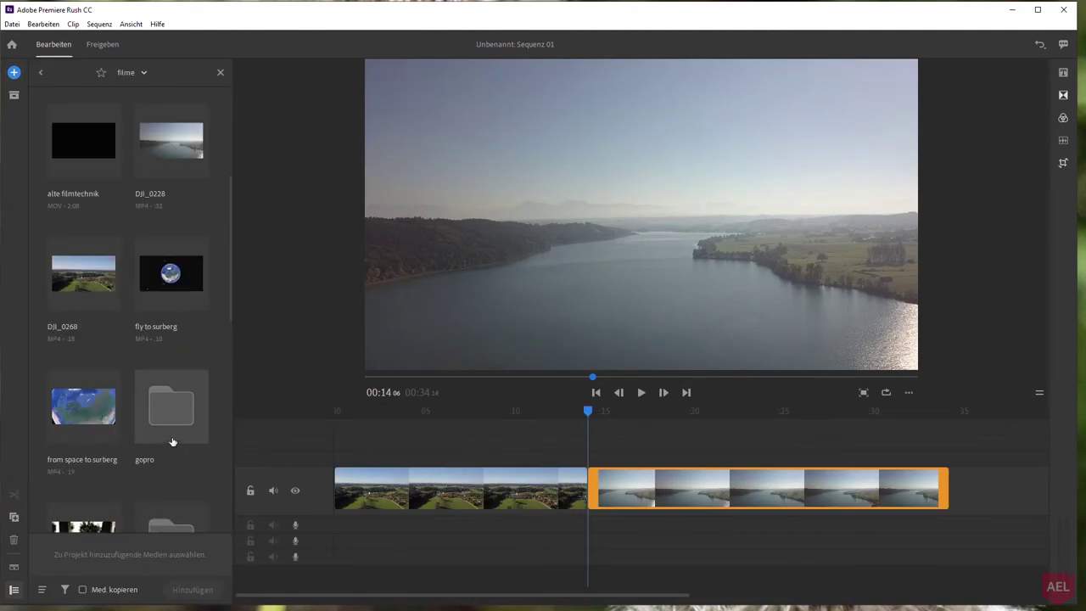
{"action": "left_click", "coordinate": [170, 273]}
{"action": "left_click", "coordinate": [83, 407]}
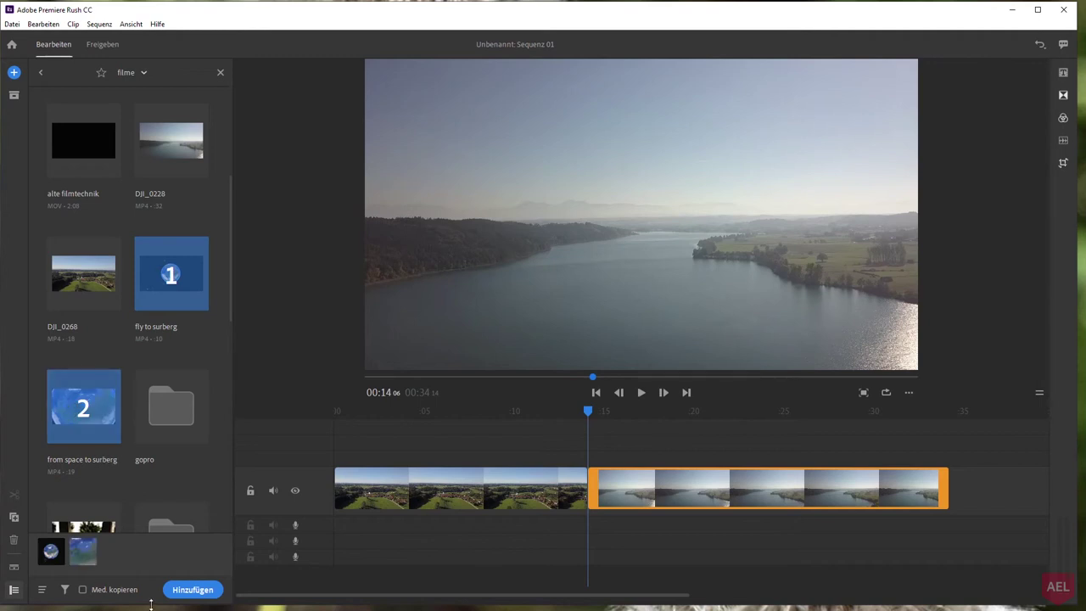
{"action": "scroll", "coordinate": [153, 475], "scroll_direction": "down", "scroll_amount": 3}
{"action": "scroll", "coordinate": [158, 426], "scroll_direction": "up", "scroll_amount": 3}
{"action": "left_click", "coordinate": [170, 273]}
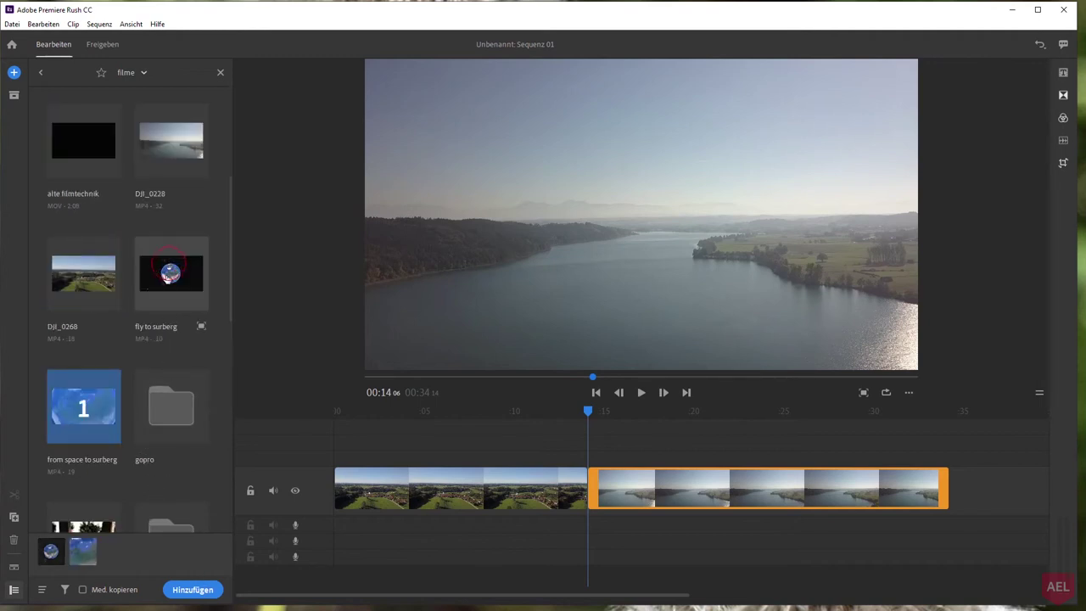
{"action": "left_click", "coordinate": [83, 411]}
Import the surberg2 Earth clip into the sequence and close the media browser.
{"action": "scroll", "coordinate": [89, 420], "scroll_direction": "down", "scroll_amount": 3}
{"action": "scroll", "coordinate": [92, 424], "scroll_direction": "down", "scroll_amount": 2}
{"action": "scroll", "coordinate": [95, 429], "scroll_direction": "down", "scroll_amount": 2}
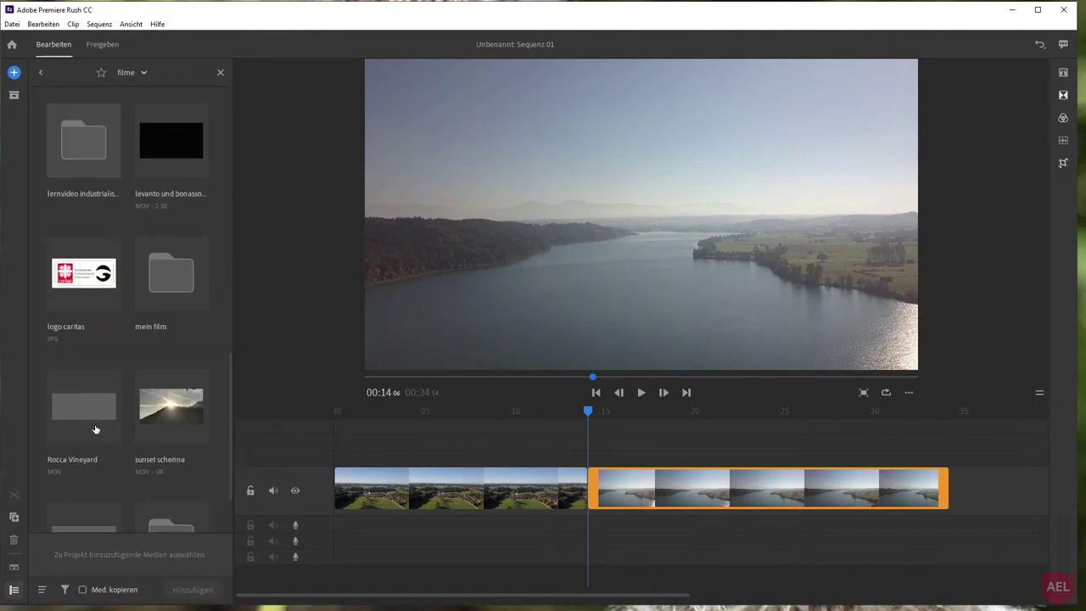
{"action": "scroll", "coordinate": [95, 429], "scroll_direction": "down", "scroll_amount": 1}
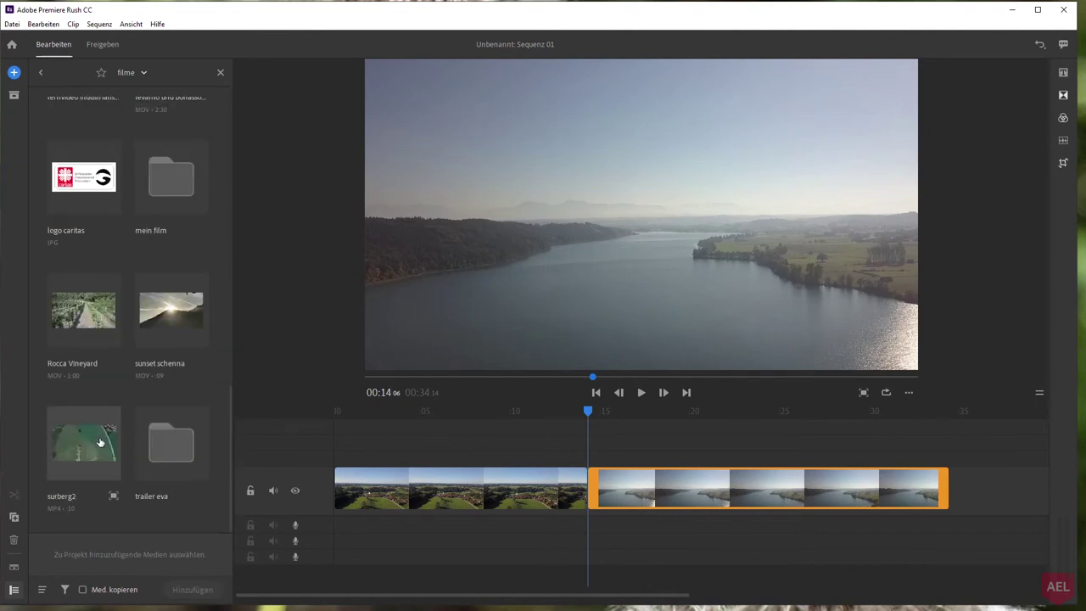
{"action": "left_click", "coordinate": [99, 442]}
{"action": "left_click", "coordinate": [198, 590]}
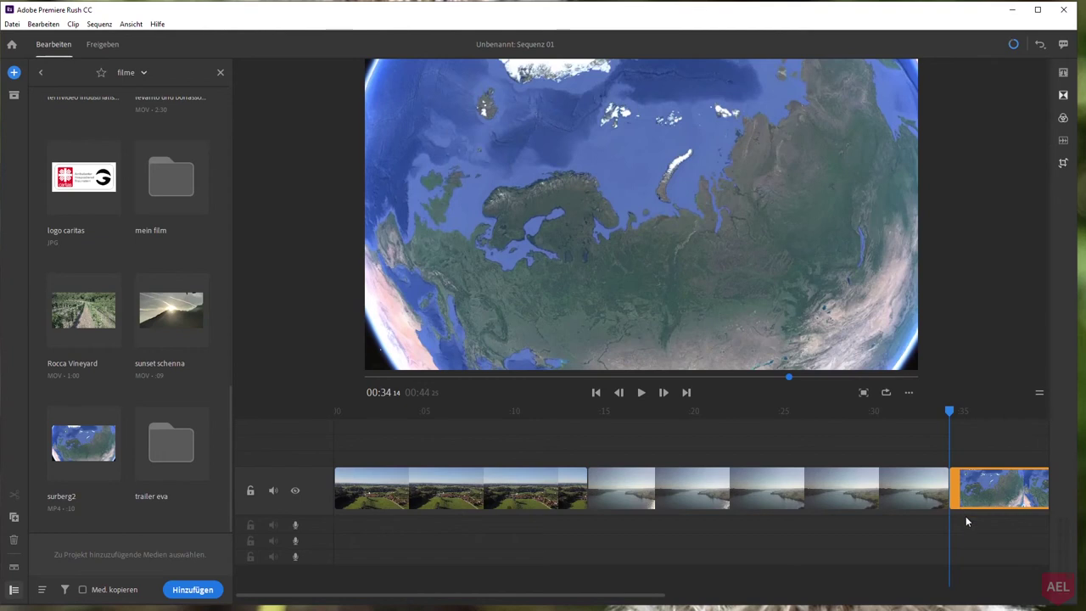
{"action": "left_click", "coordinate": [219, 73]}
Drag the surberg2 globe clip to sit between the village clip and the lake clip.
{"action": "left_click_drag", "start_coordinate": [817, 485], "coordinate": [490, 496]}
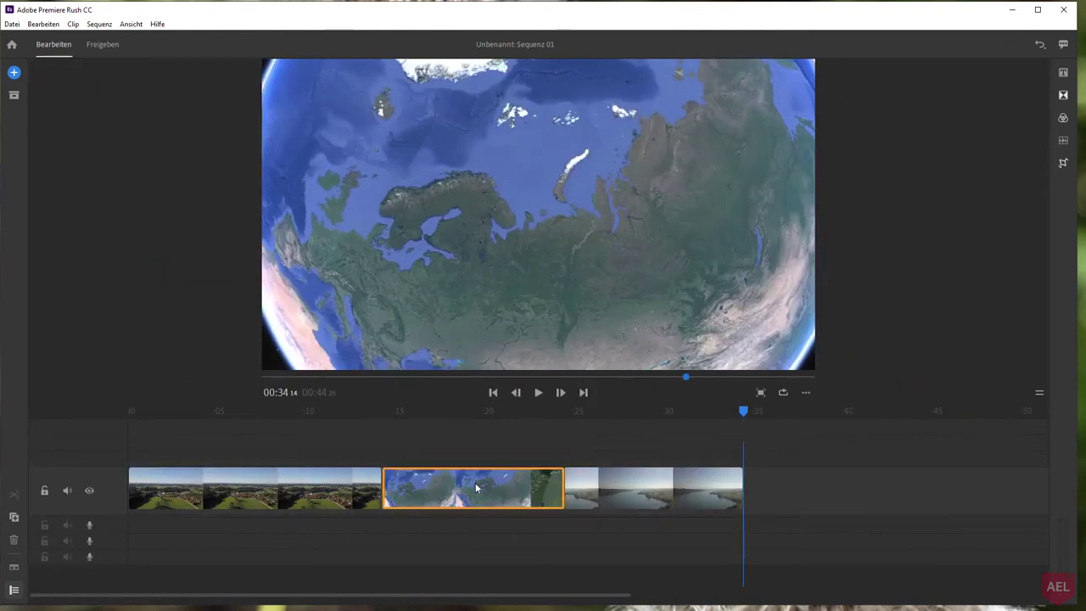